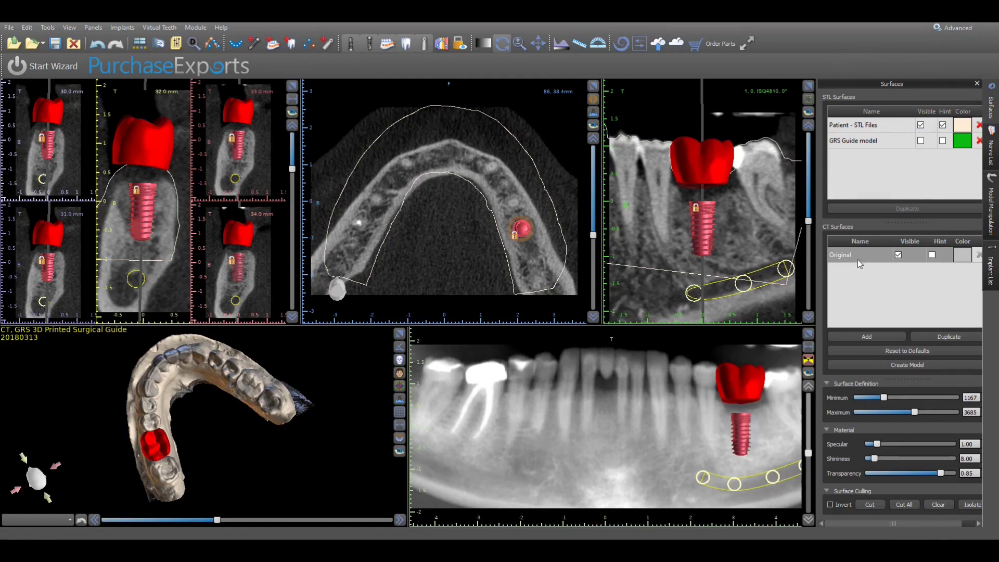
# - Hide the Original CT surface and show the Implant List for implant ISQ4810's guide tube values
pyautogui.click(898, 255)
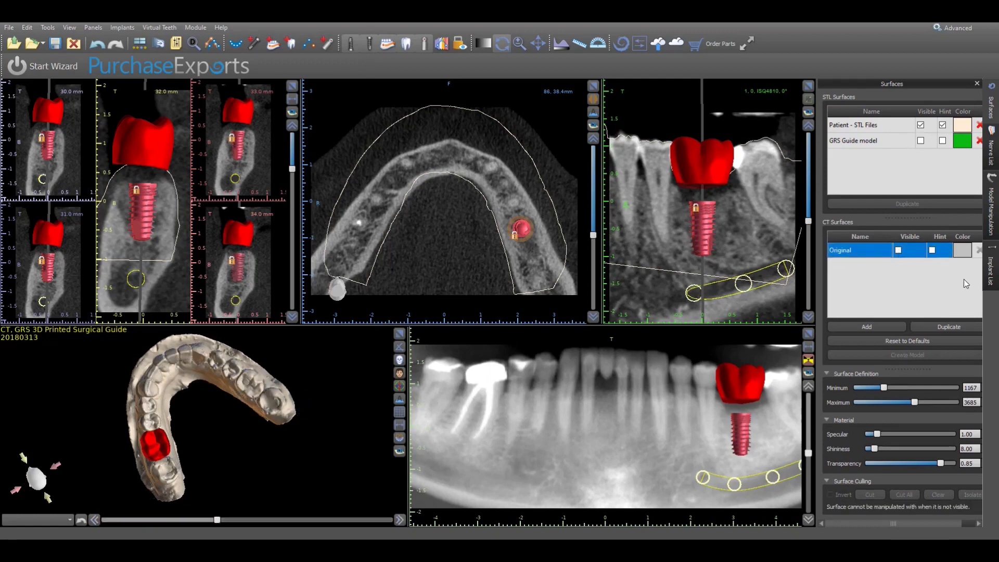
pyautogui.click(990, 273)
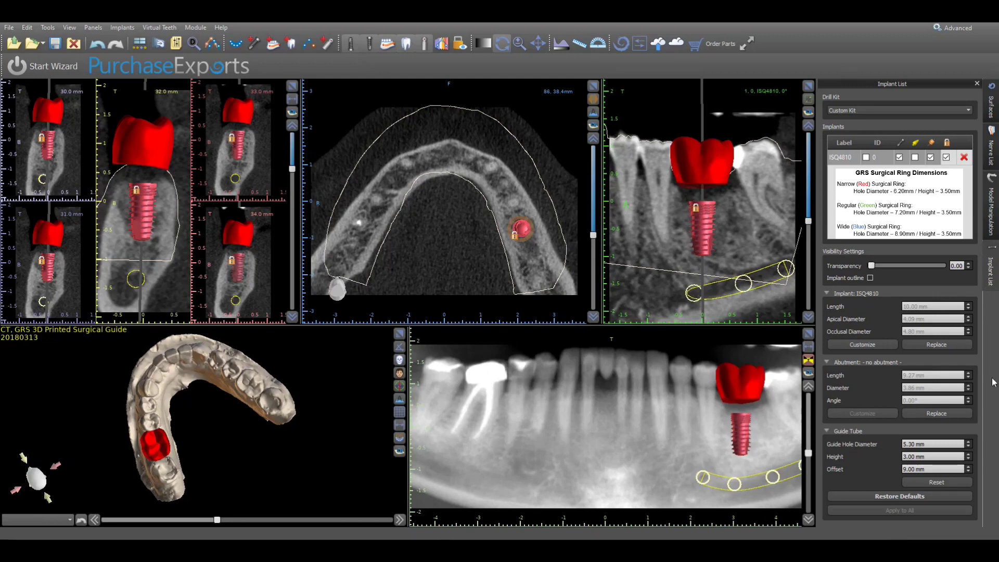
# - Change implant ISQ4810's guide hole diameter to 7.20 mm and guide tube height to 3.50 mm
pyautogui.moveTo(937, 444); pyautogui.dragTo(876, 452)
pyautogui.write('7.20')
pyautogui.click(916, 456)
pyautogui.moveTo(916, 456); pyautogui.dragTo(881, 463)
pyautogui.write('3.')
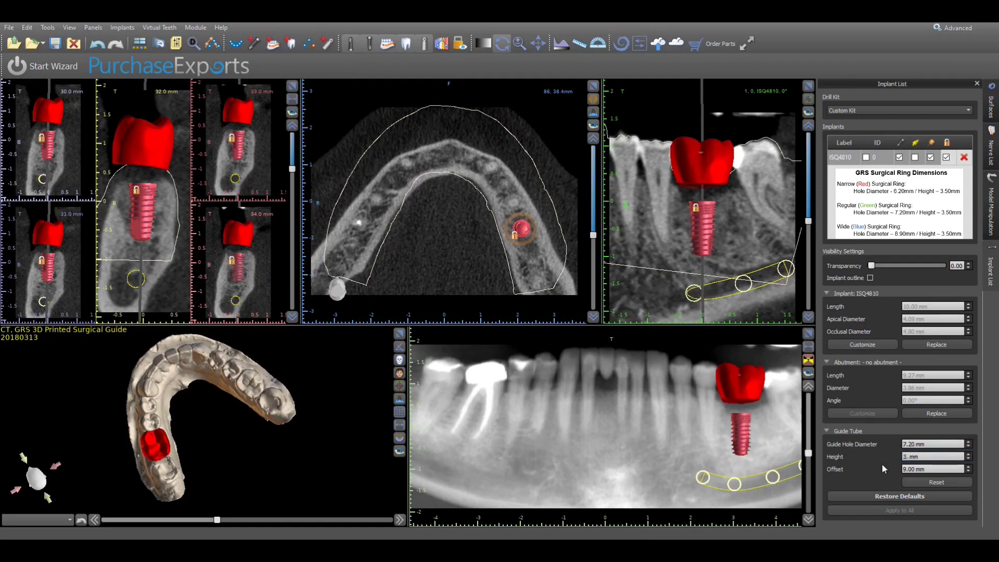
pyautogui.write('50')
# - Hide the virtual teeth to reveal the orange sleeves, and open the Guide Fabrication panel
pyautogui.click(407, 45)
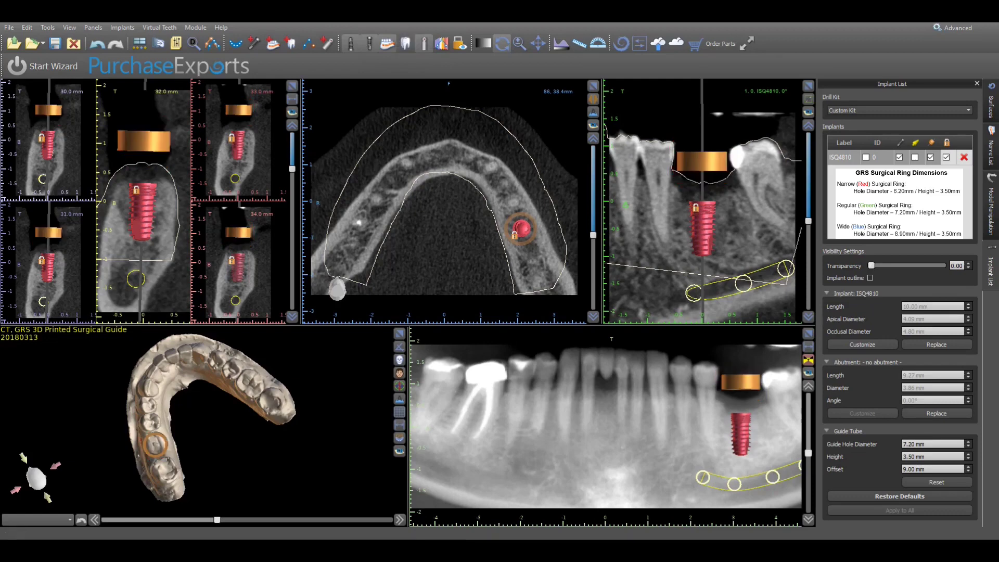
pyautogui.click(91, 29)
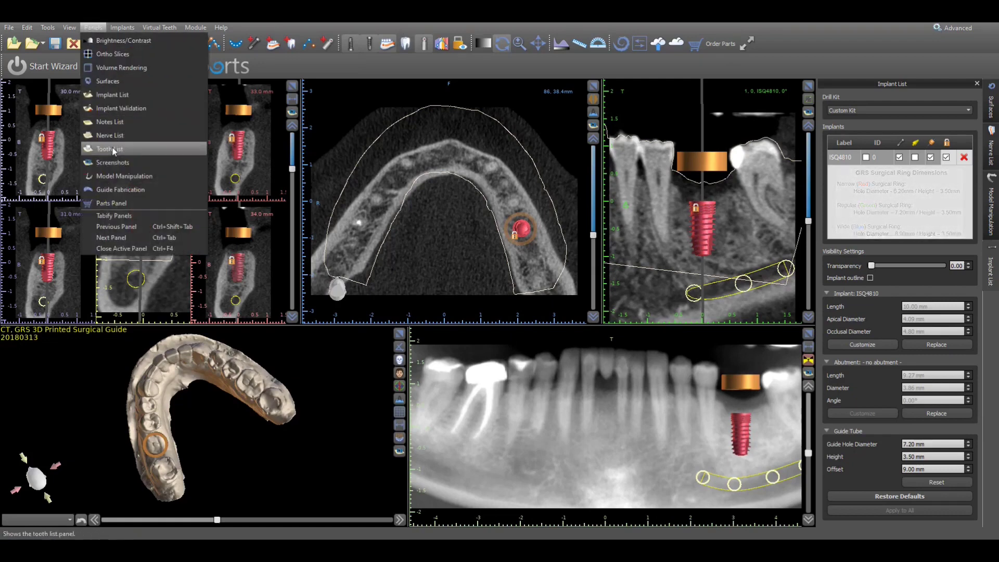
pyautogui.click(114, 190)
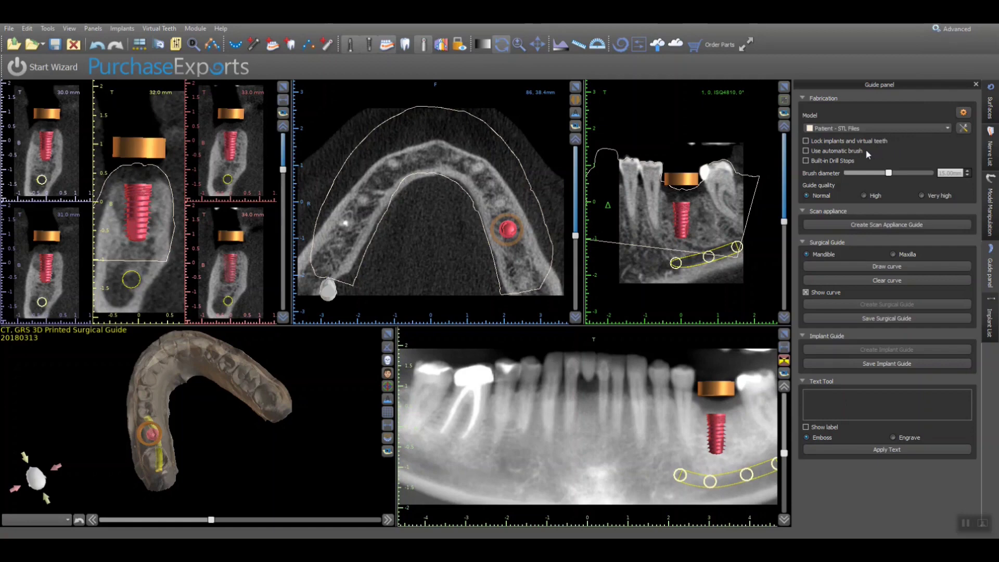
# - Enable the 15.00 mm automatic brush, lock implants and virtual teeth, and begin drawing the curve
pyautogui.click(808, 152)
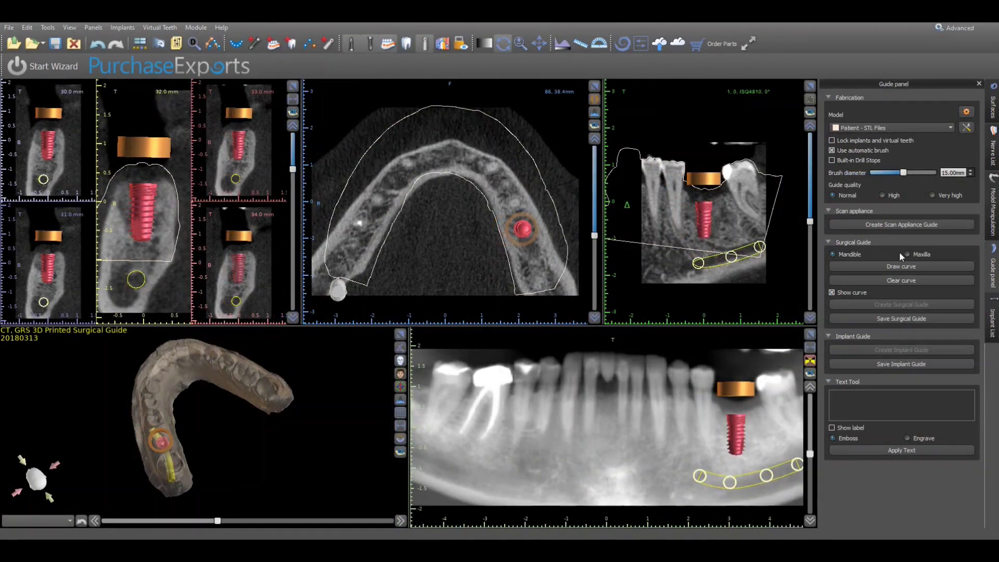
pyautogui.click(896, 266)
pyautogui.click(897, 266)
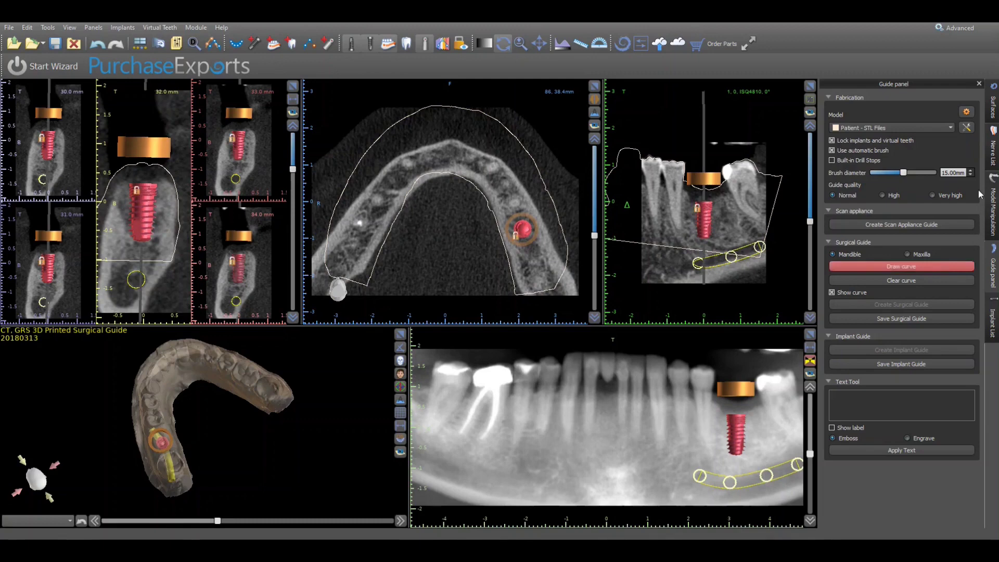
# - Set the Patient - STL Files surface transparency to 0.00, then return to the Guide panel
pyautogui.click(993, 107)
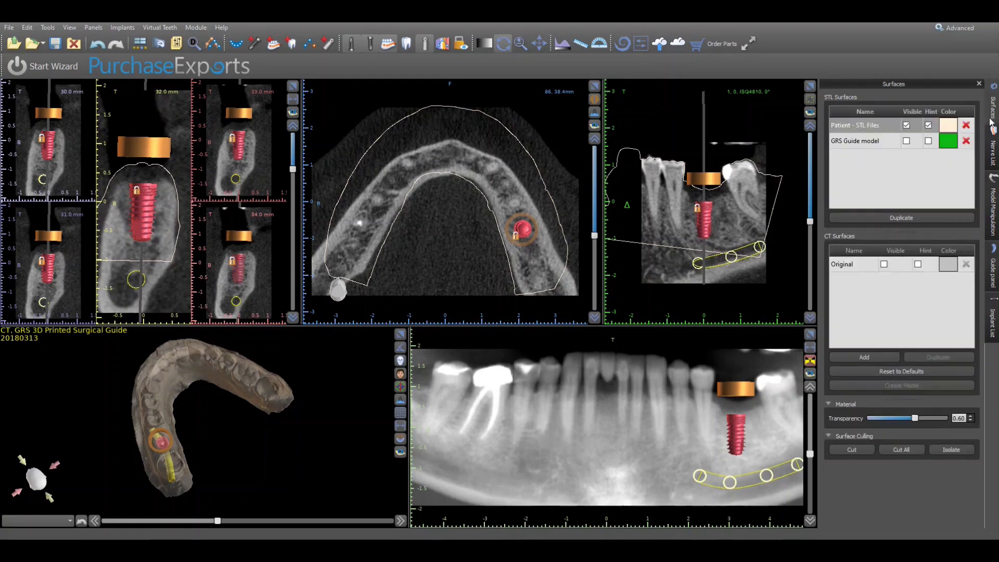
pyautogui.click(893, 128)
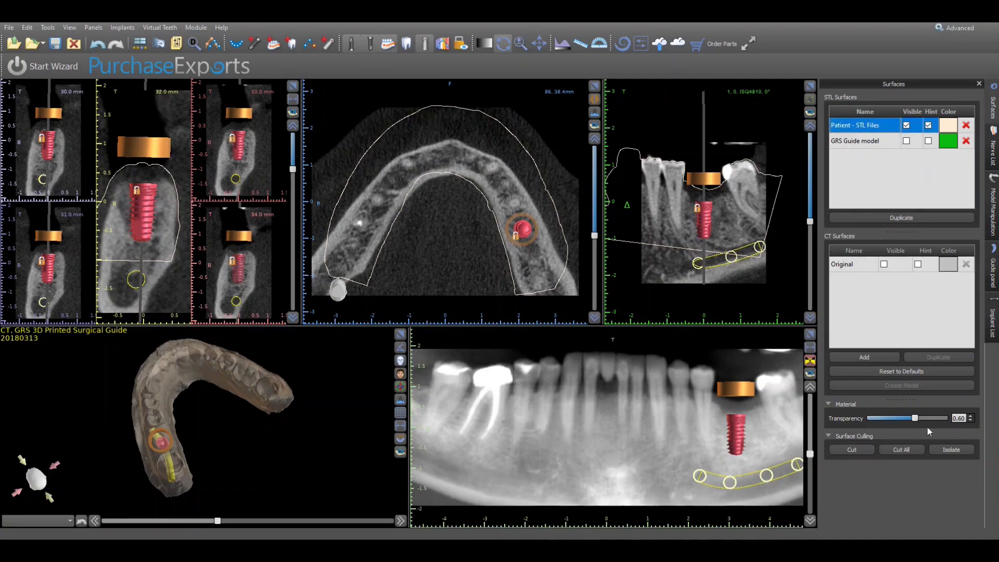
pyautogui.moveTo(917, 421); pyautogui.dragTo(867, 420)
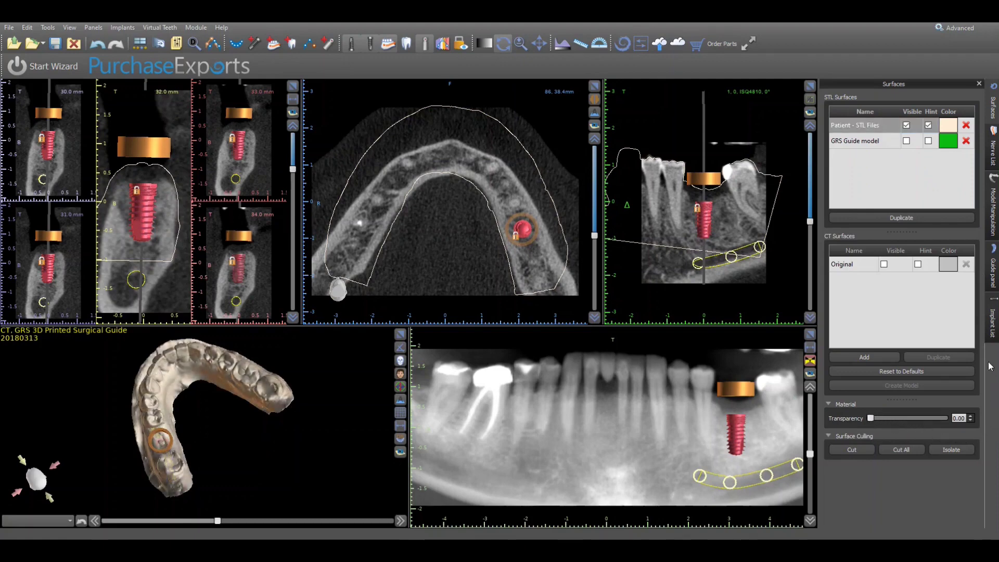
pyautogui.click(991, 276)
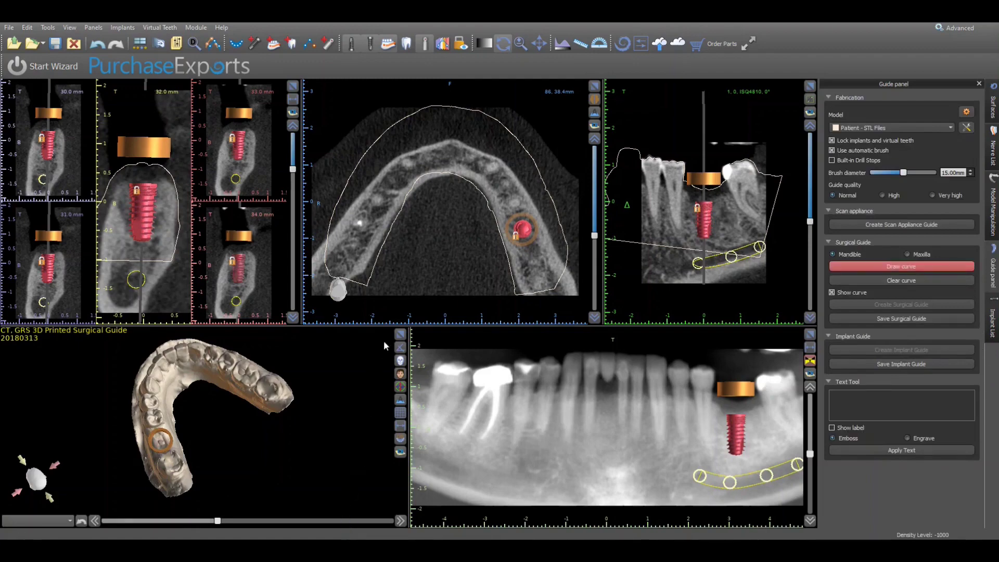
# - Maximize the 3D view, then orbit and zoom in on the jaw and orange sleeve
pyautogui.click(401, 334)
pyautogui.moveTo(405, 357); pyautogui.dragTo(262, 399)
pyautogui.moveTo(665, 346); pyautogui.dragTo(604, 300)
pyautogui.scroll(3, 374, 288)
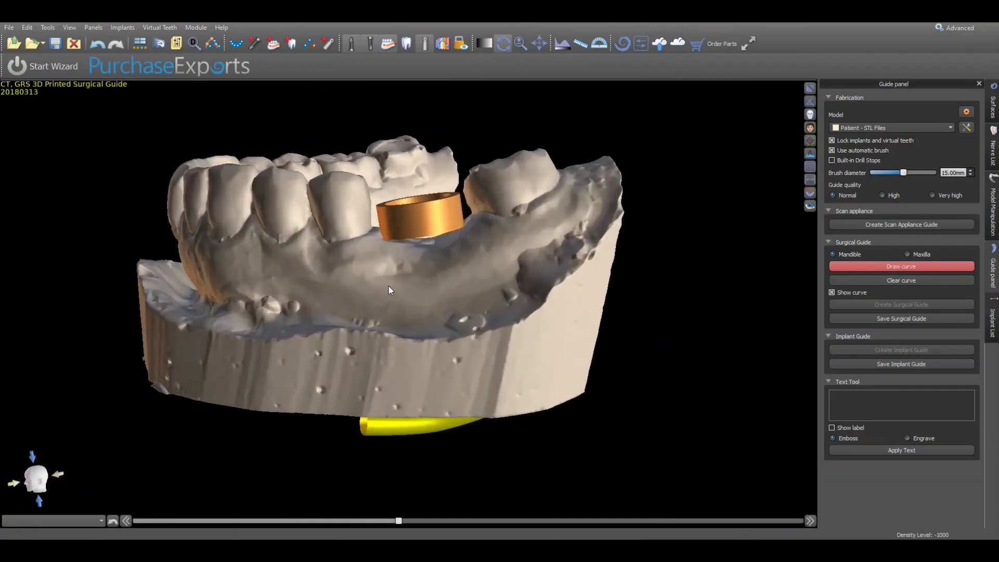
pyautogui.scroll(2, 445, 290)
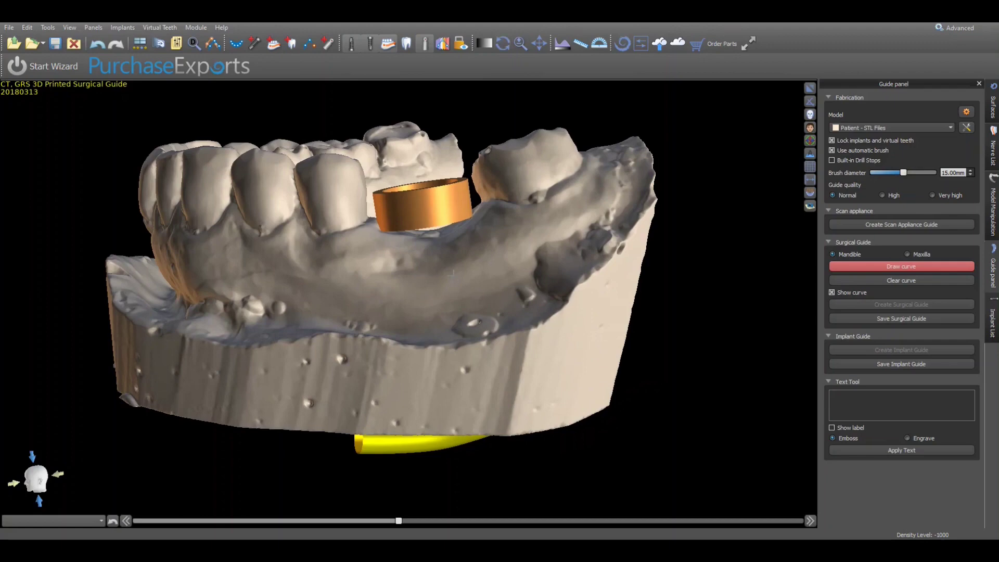
# - Place guide curve points along the gum from the back of the arch to the incisors
pyautogui.click(454, 276)
pyautogui.click(362, 281)
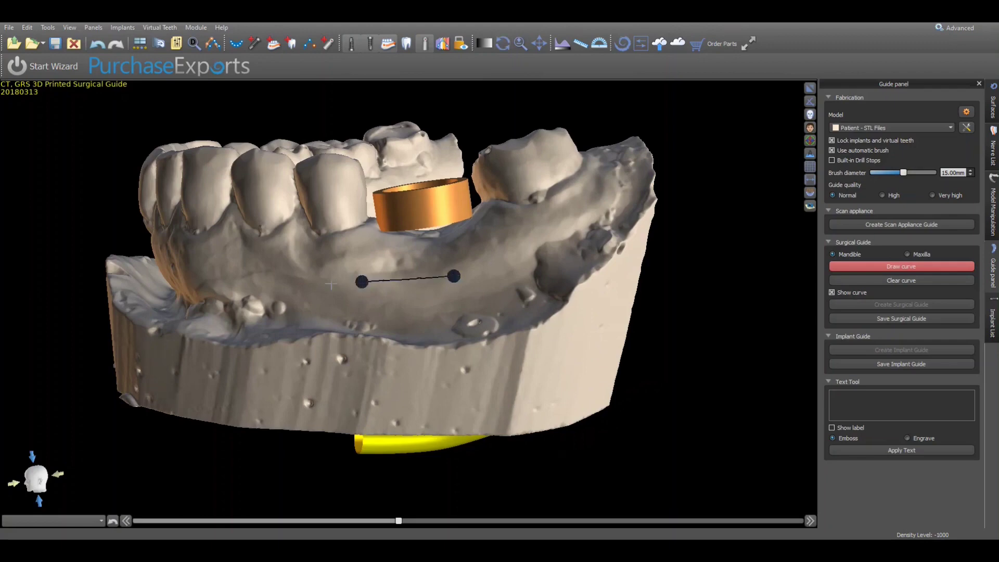
pyautogui.click(245, 270)
pyautogui.moveTo(406, 373); pyautogui.dragTo(516, 361, button='right')
pyautogui.click(301, 254)
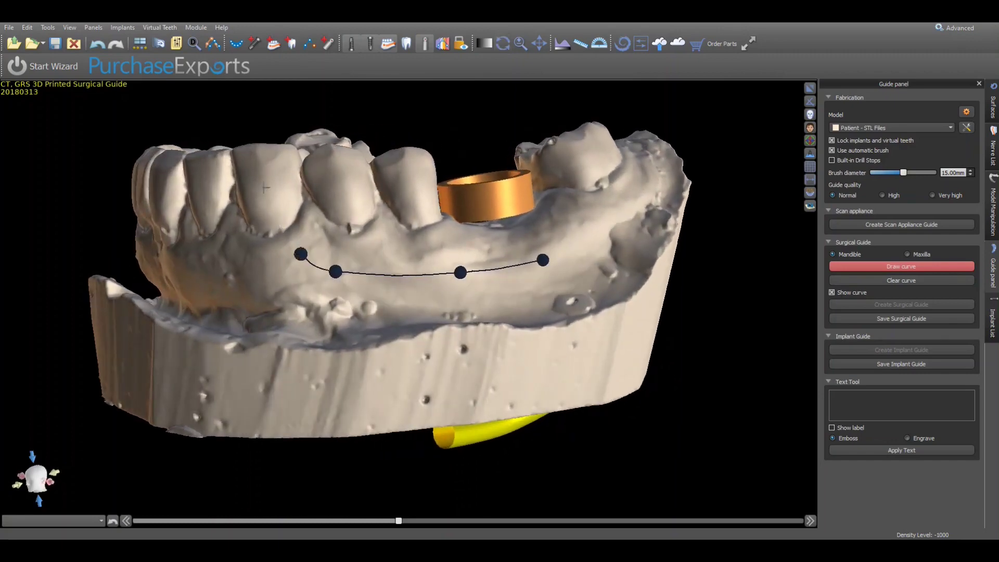
pyautogui.click(254, 171)
pyautogui.click(245, 149)
# - Continue the curve around the other side of the arch and close it on the end point
pyautogui.moveTo(245, 149); pyautogui.dragTo(357, 207, button='right')
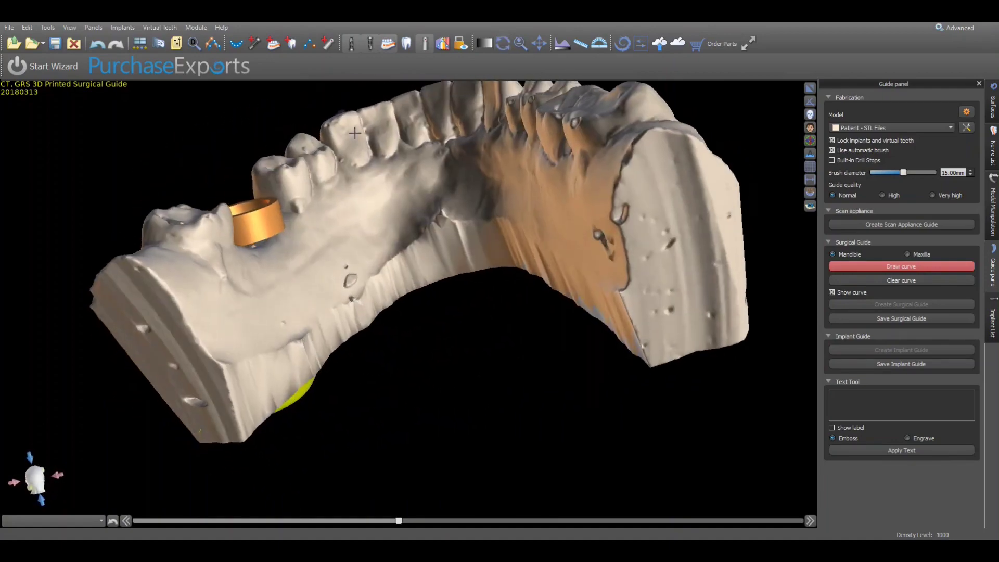
pyautogui.click(355, 132)
pyautogui.click(361, 182)
pyautogui.click(342, 209)
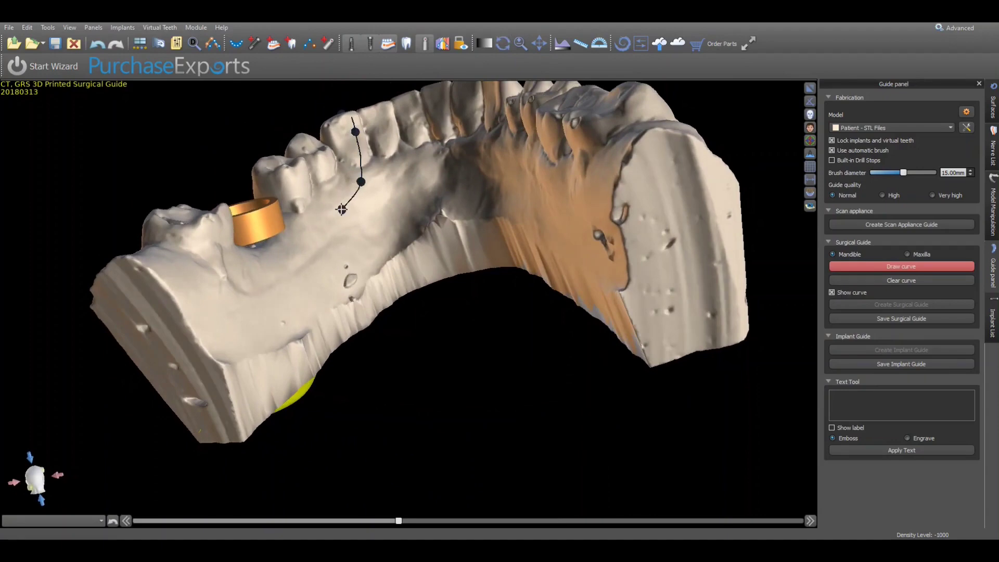
pyautogui.click(305, 253)
pyautogui.moveTo(283, 264); pyautogui.dragTo(430, 421, button='right')
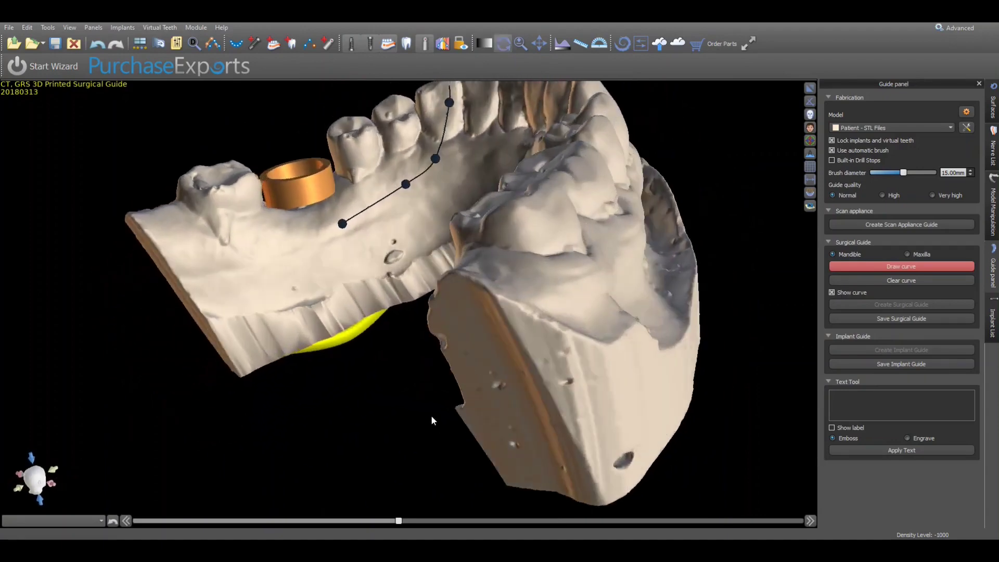
pyautogui.click(290, 243)
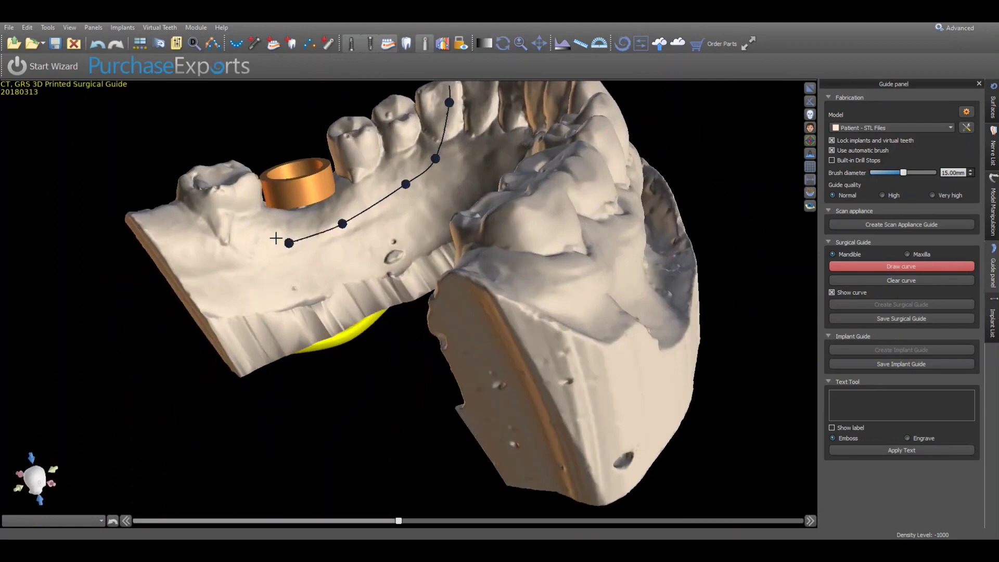
pyautogui.click(234, 224)
pyautogui.moveTo(301, 314); pyautogui.dragTo(469, 441, button='right')
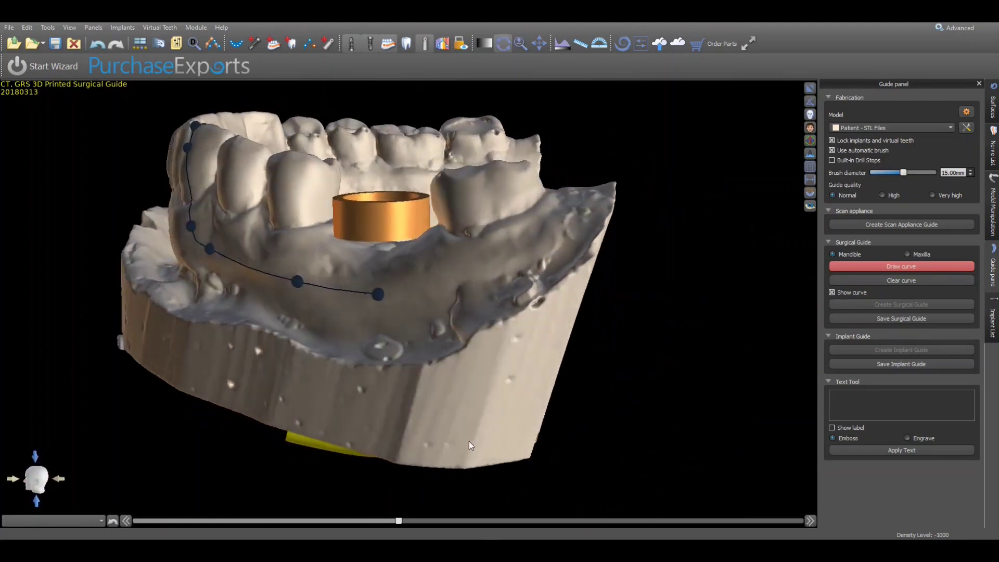
pyautogui.click(504, 198)
pyautogui.click(458, 248)
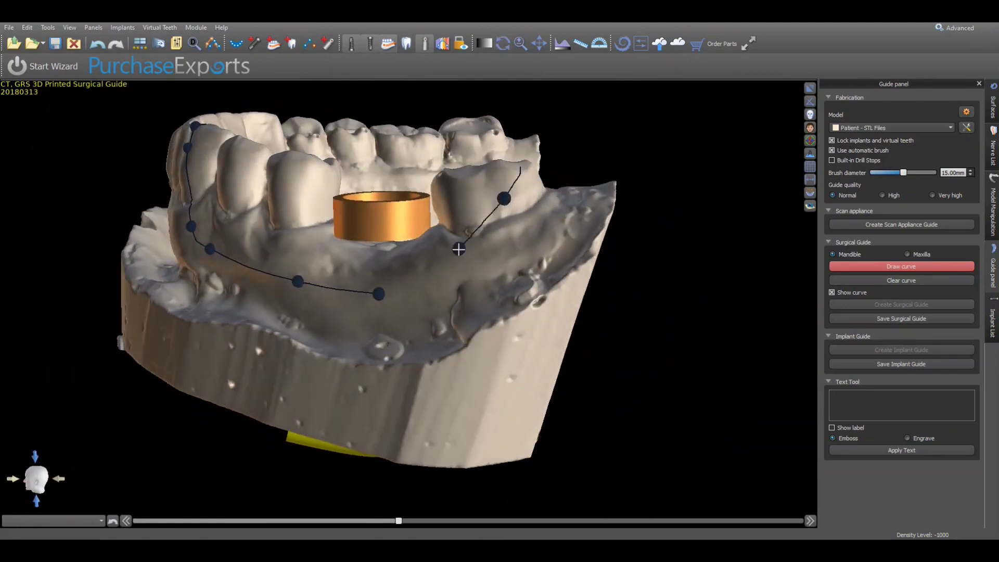
pyautogui.click(380, 294)
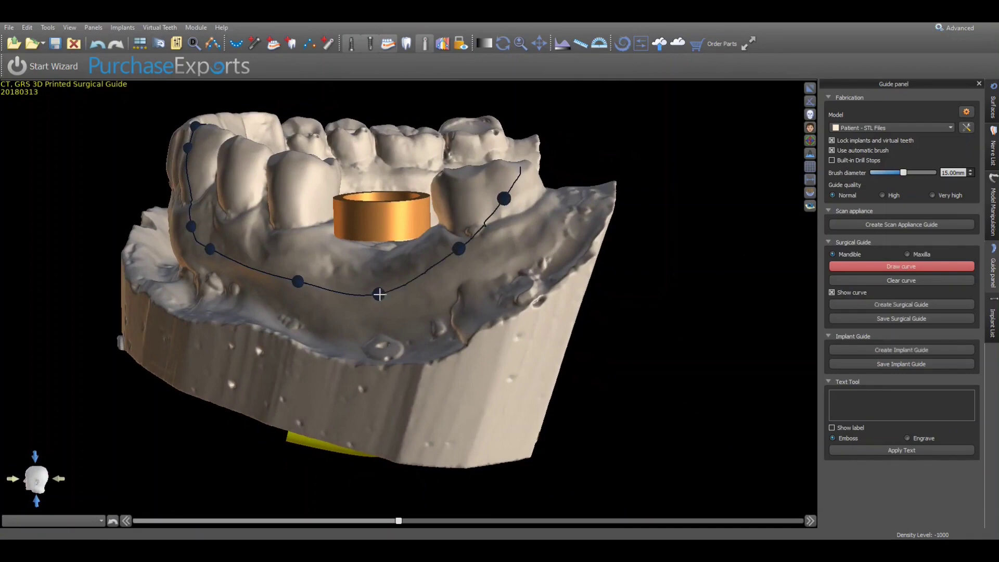
# - Drag several curve points from different angles to refine the guide outline
pyautogui.moveTo(433, 402); pyautogui.dragTo(615, 393, button='right')
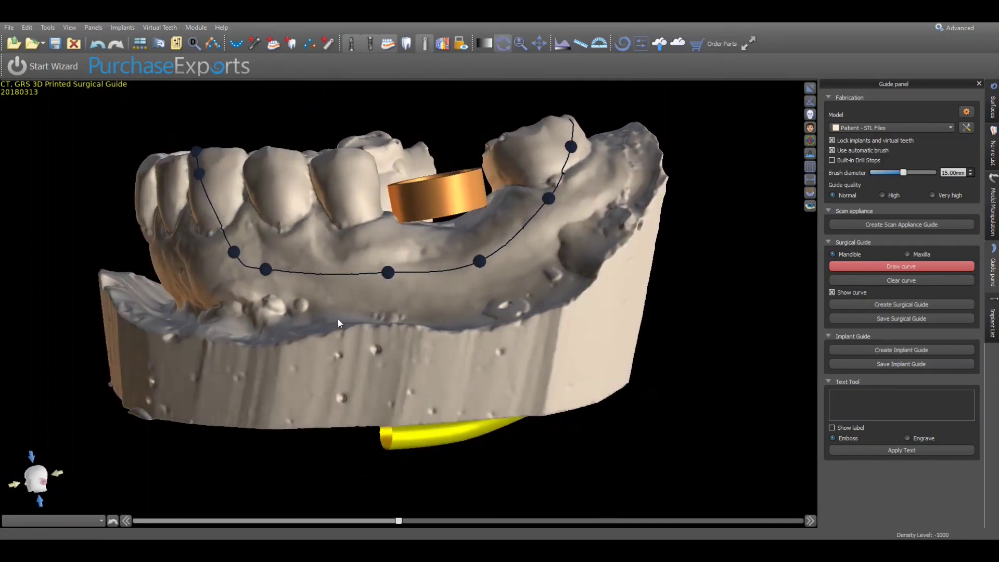
pyautogui.moveTo(270, 275); pyautogui.dragTo(293, 276)
pyautogui.moveTo(235, 255); pyautogui.dragTo(342, 287, button='right')
pyautogui.moveTo(343, 192); pyautogui.dragTo(337, 227)
pyautogui.moveTo(413, 254); pyautogui.dragTo(466, 424, button='right')
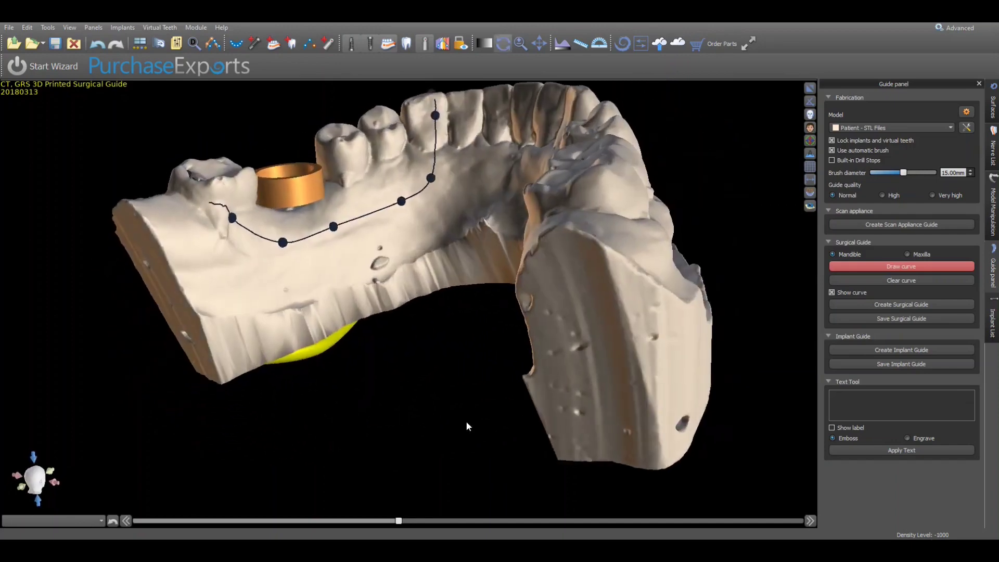
pyautogui.moveTo(282, 243); pyautogui.dragTo(273, 237)
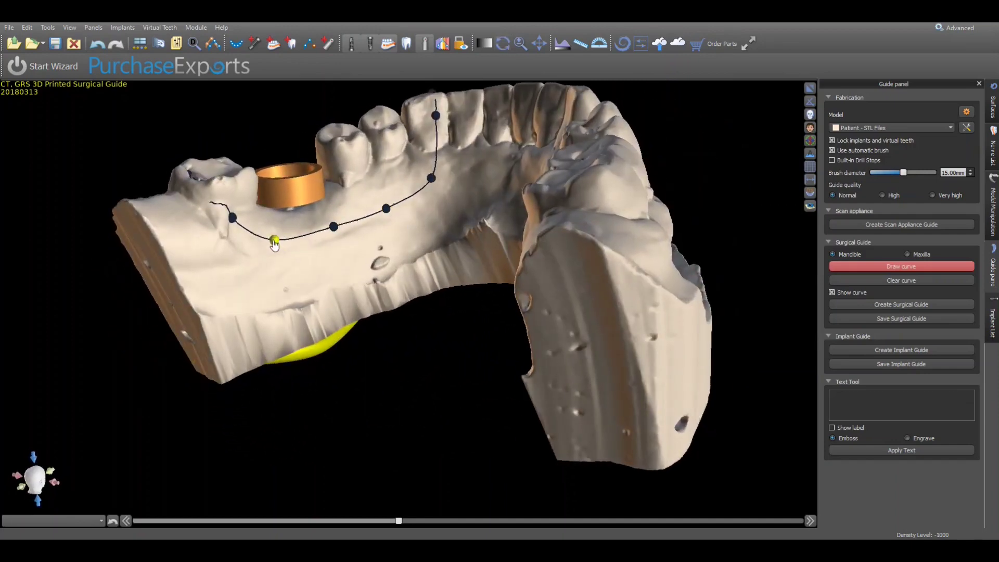
pyautogui.moveTo(223, 214); pyautogui.dragTo(340, 364, button='right')
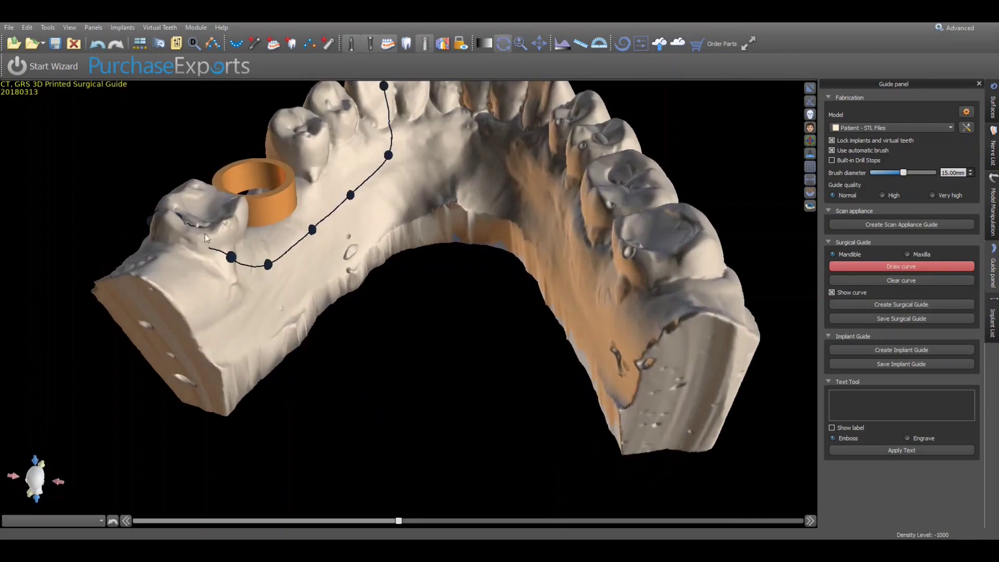
pyautogui.moveTo(180, 218); pyautogui.dragTo(192, 238)
pyautogui.moveTo(190, 230); pyautogui.dragTo(189, 267, button='right')
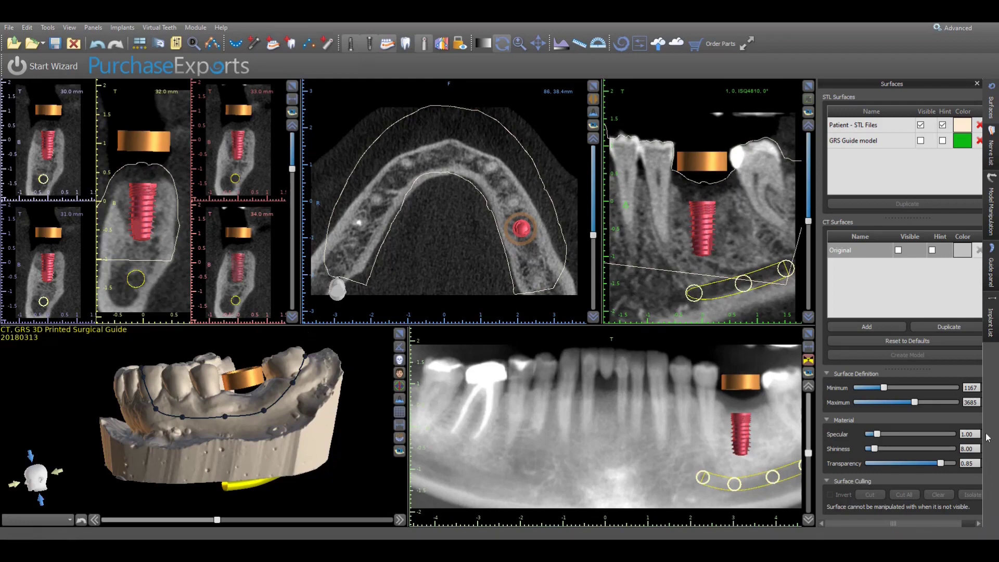
# - Show the Implant List and switch to the Measure distance tool
pyautogui.click(992, 331)
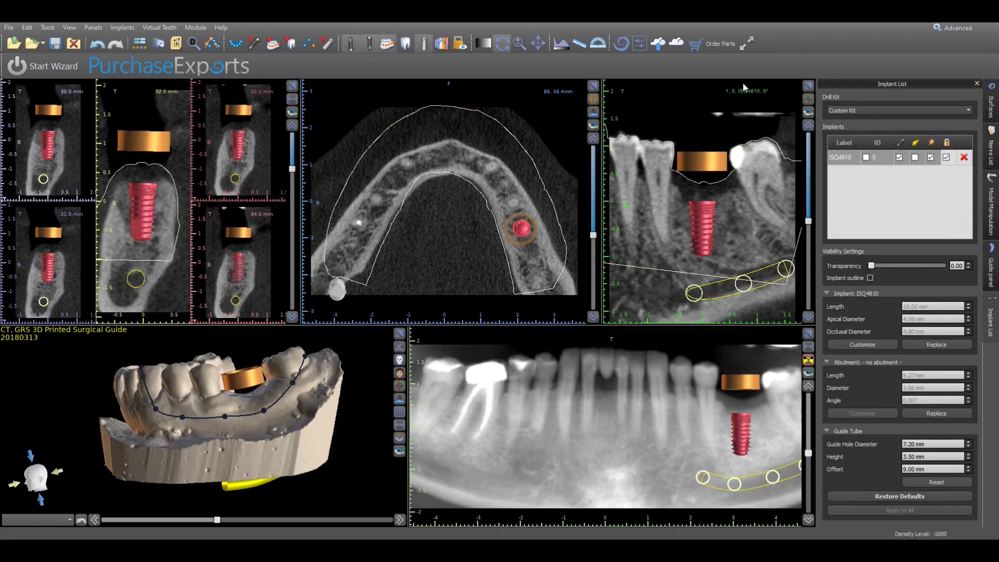
pyautogui.click(581, 47)
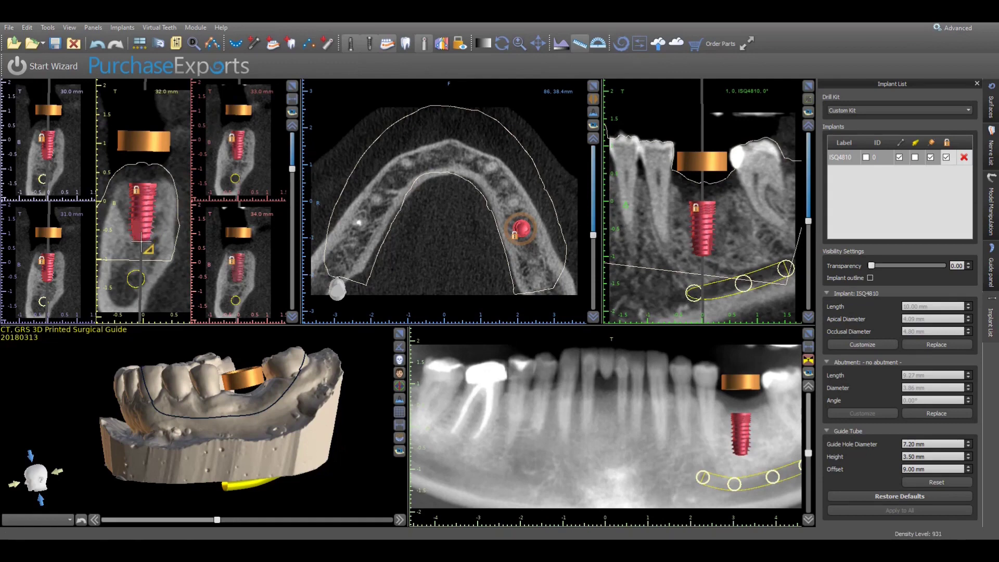
# - Measure 19.33 mm upward from the implant in the cross-section slice
pyautogui.moveTo(142, 242); pyautogui.dragTo(142, 133)
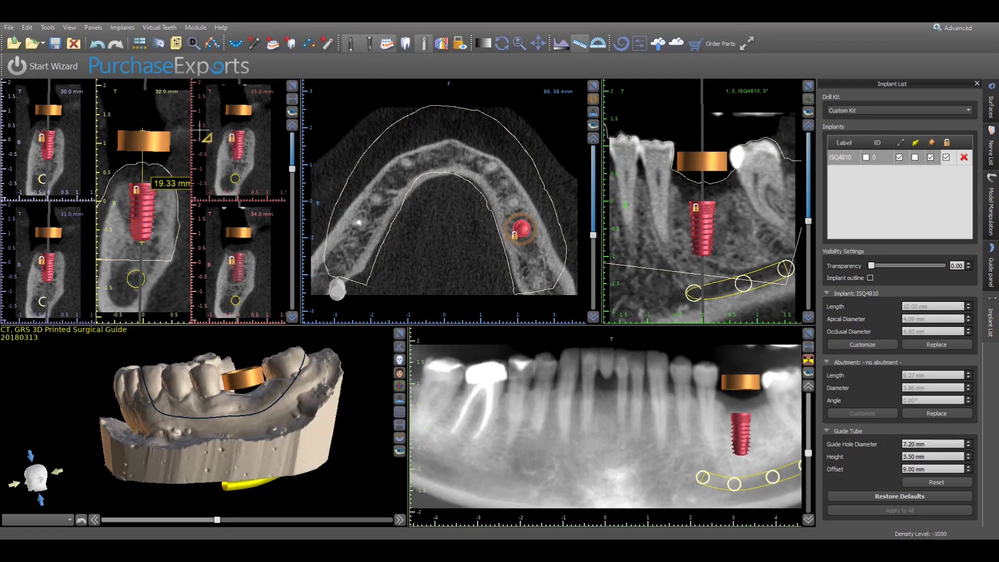
# - Exit distance-measuring mode and remove the 19.33 mm measurement through its context menu
pyautogui.click(584, 48)
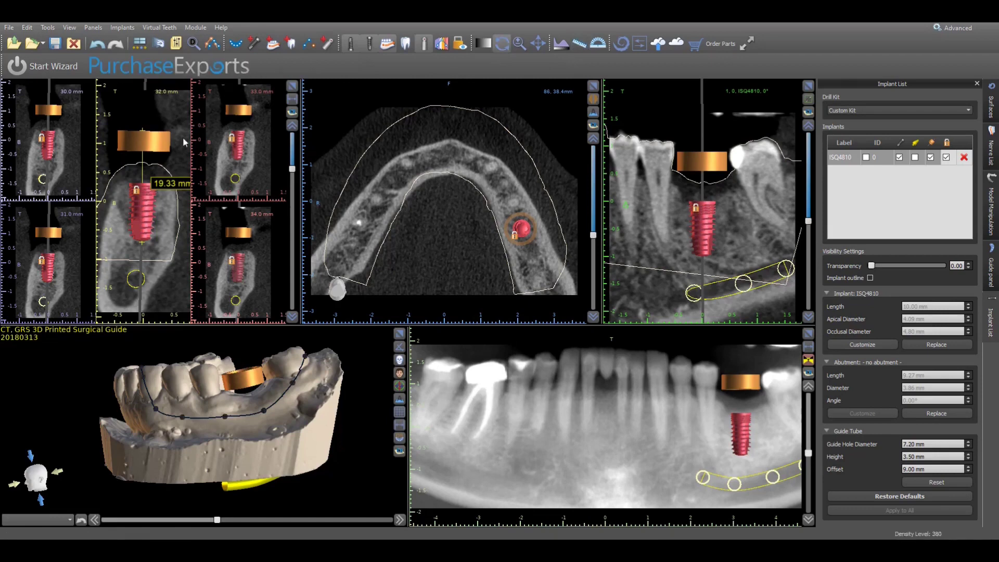
pyautogui.rightClick(173, 186)
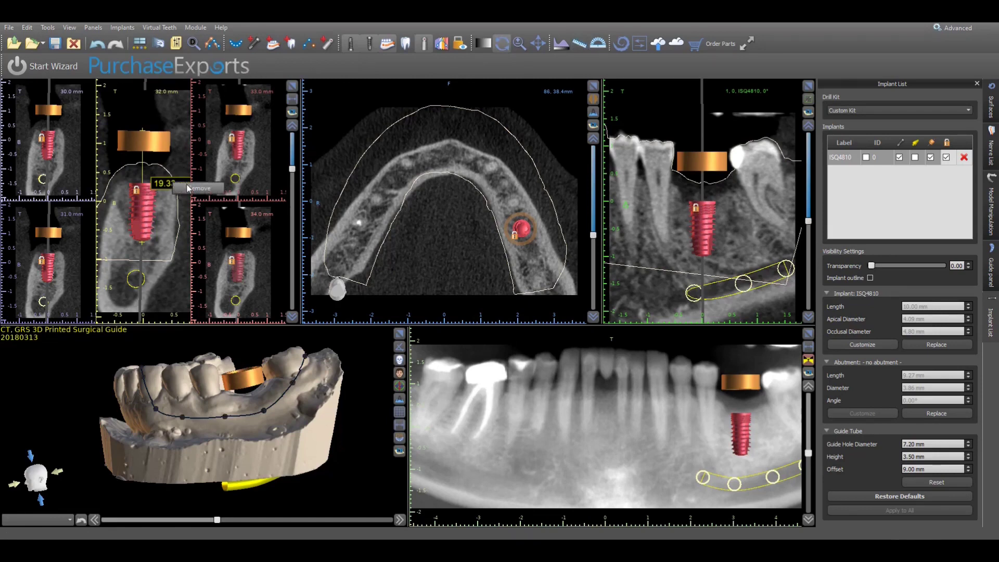
pyautogui.click(188, 188)
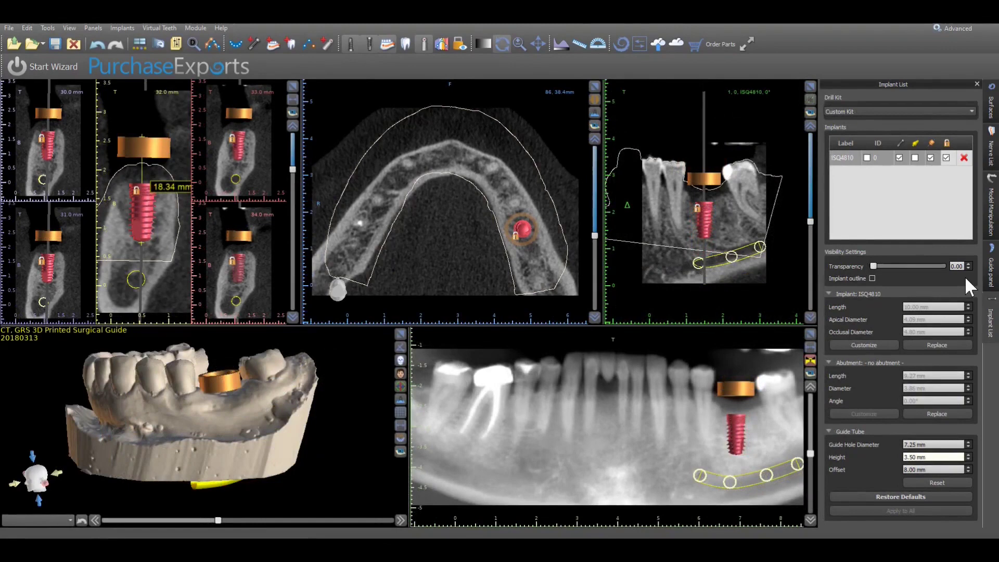
# - Start surgical guide creation from the Guide panel to bring up the Custom drill-length dialog
pyautogui.click(990, 276)
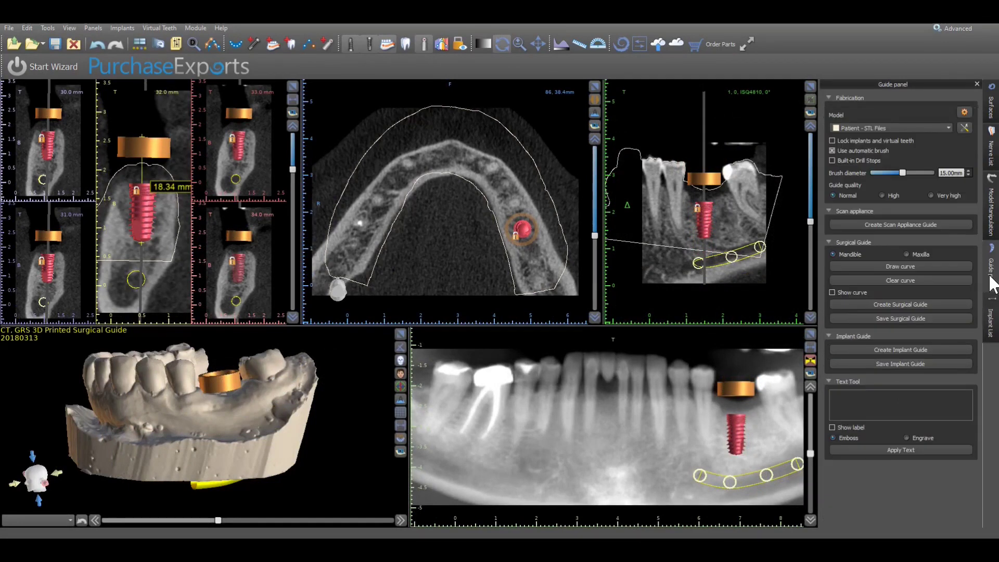
pyautogui.click(950, 305)
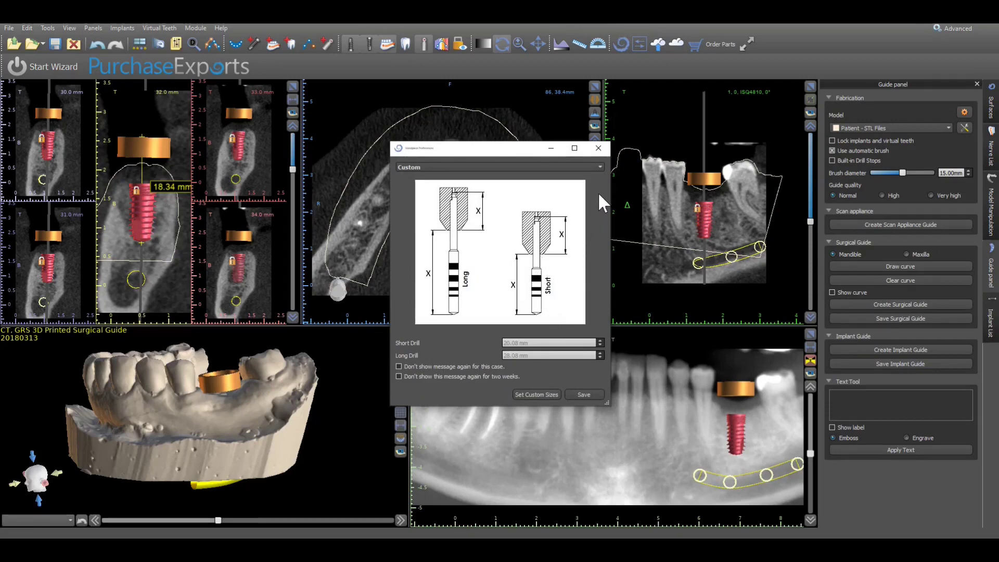
# - Keep the Custom handpiece drill preset and save to fabricate the green guide over the teeth
pyautogui.click(600, 167)
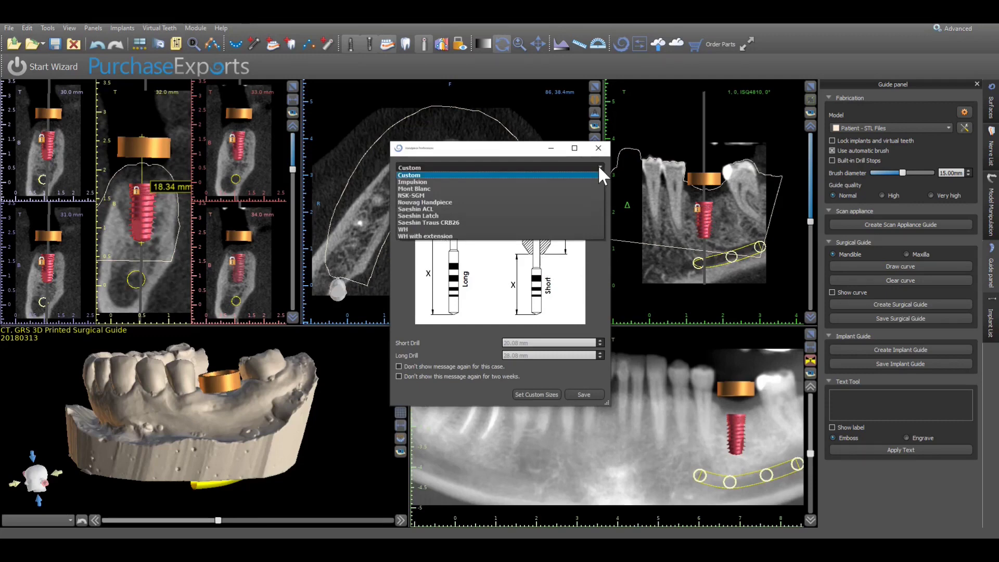
pyautogui.click(599, 168)
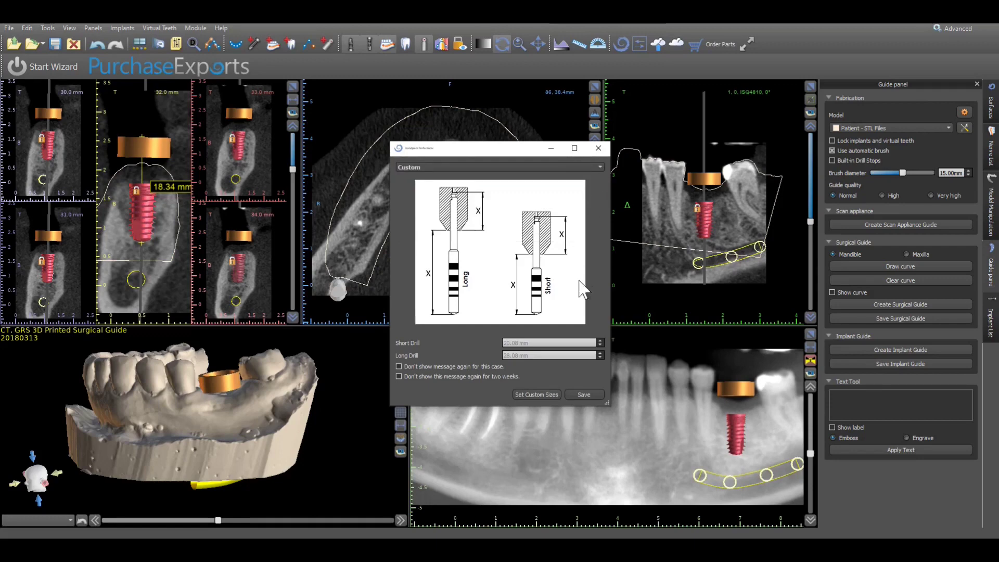
pyautogui.click(581, 392)
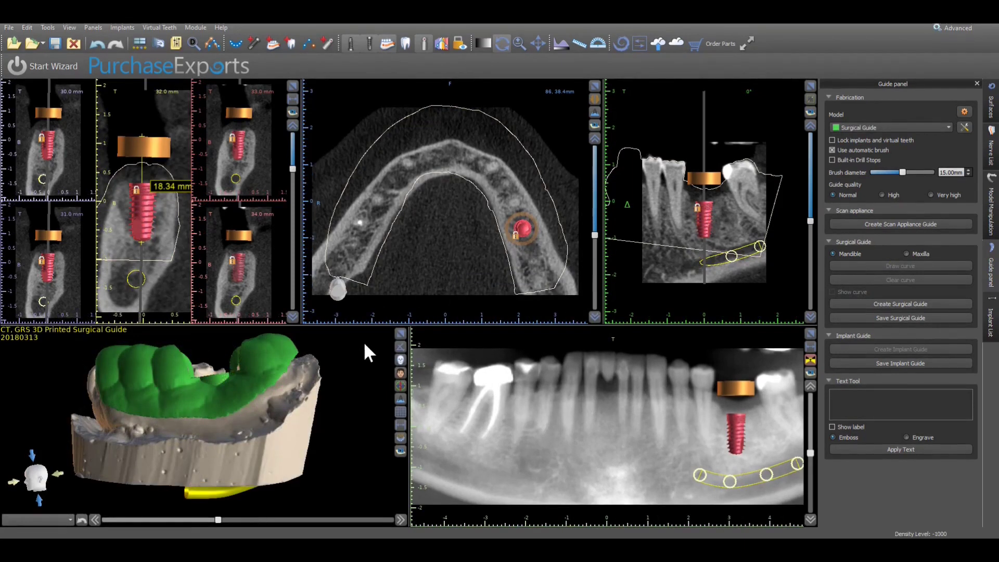
pyautogui.click(399, 332)
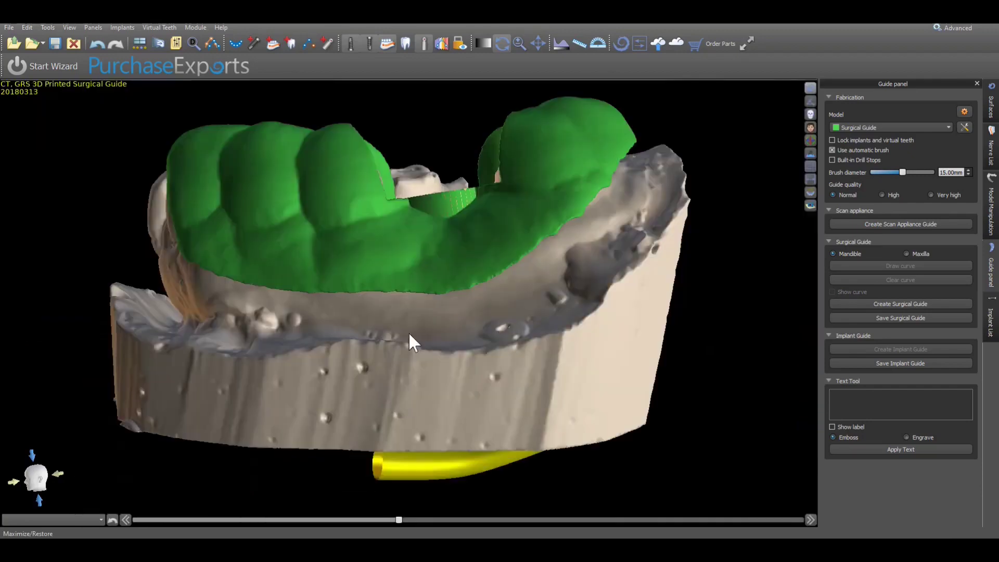
pyautogui.moveTo(356, 395); pyautogui.dragTo(357, 296)
pyautogui.moveTo(558, 397); pyautogui.dragTo(457, 365)
pyautogui.moveTo(613, 337)
pyautogui.mouseDown()
pyautogui.moveTo(500, 357)
pyautogui.moveTo(300, 237)
pyautogui.moveTo(227, 366)
pyautogui.moveTo(364, 349)
pyautogui.moveTo(392, 410)
pyautogui.moveTo(402, 473)
pyautogui.moveTo(401, 464)
pyautogui.mouseUp()
pyautogui.moveTo(633, 461); pyautogui.dragTo(294, 331)
pyautogui.moveTo(502, 405); pyautogui.dragTo(611, 326)
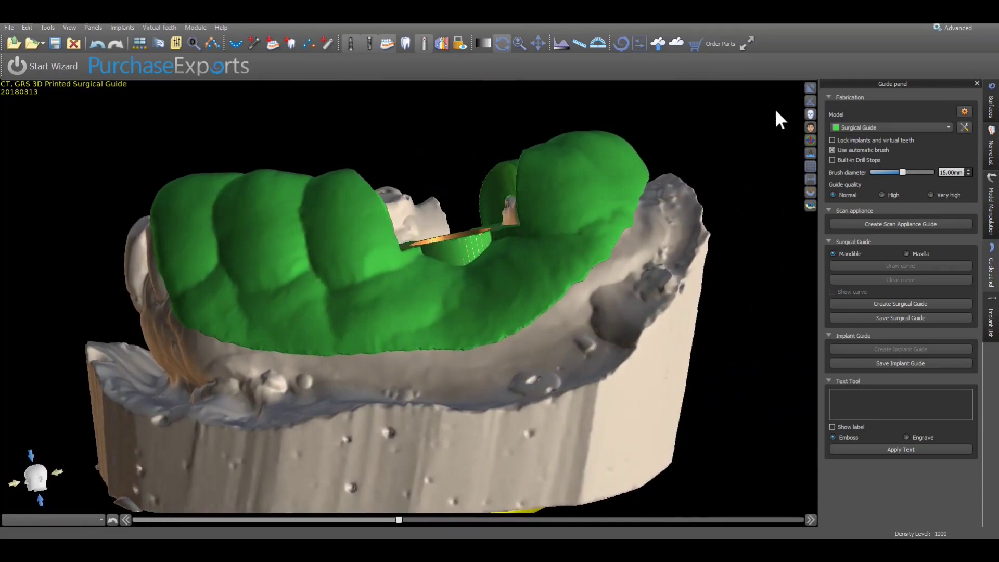
pyautogui.click(810, 87)
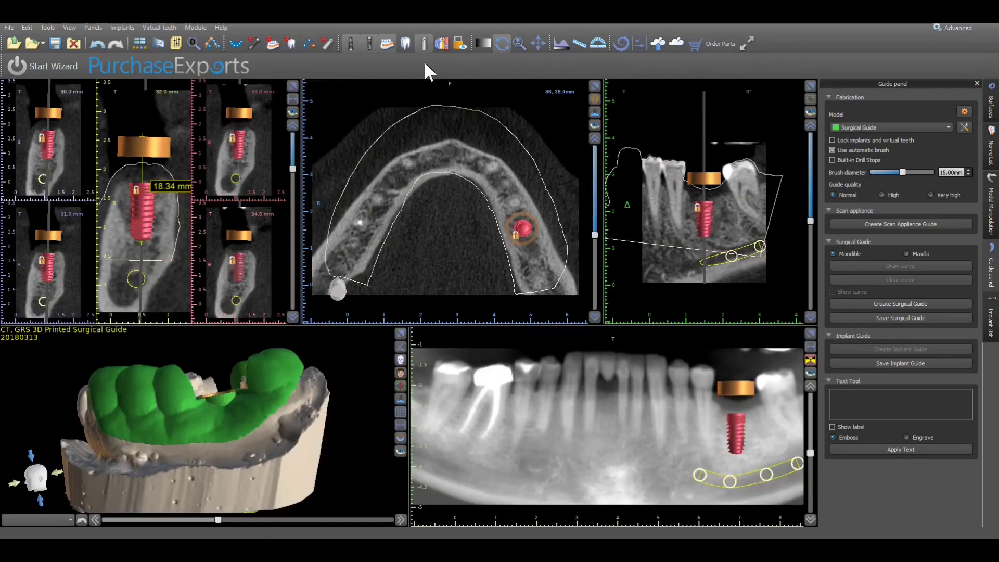
# - Hide the mandibular implants in the slice, cross-section and panoramic views
pyautogui.click(369, 44)
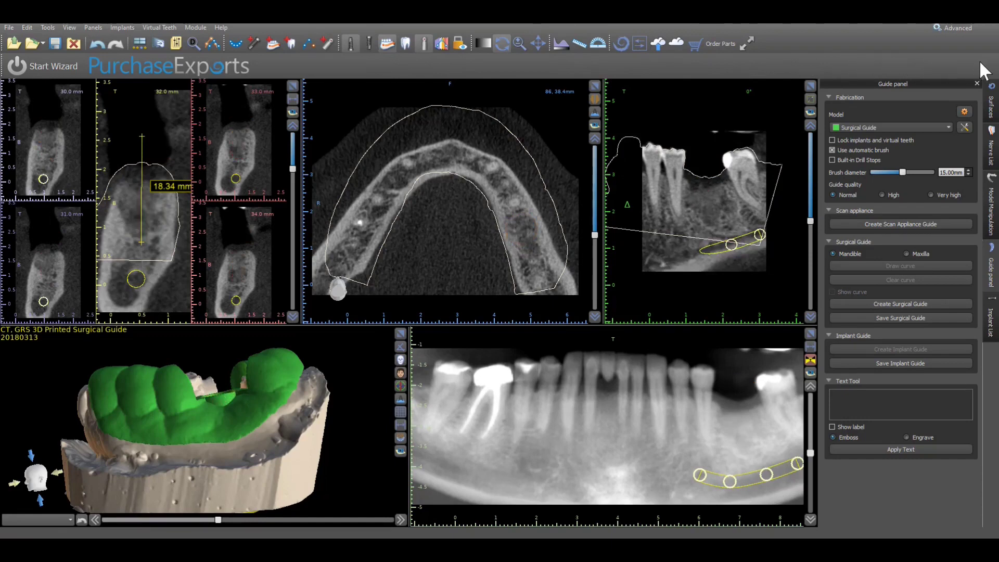
# - Hide the Patient - STL Files surface and the traced nerve, then rotate the guide to inspect it
pyautogui.click(993, 96)
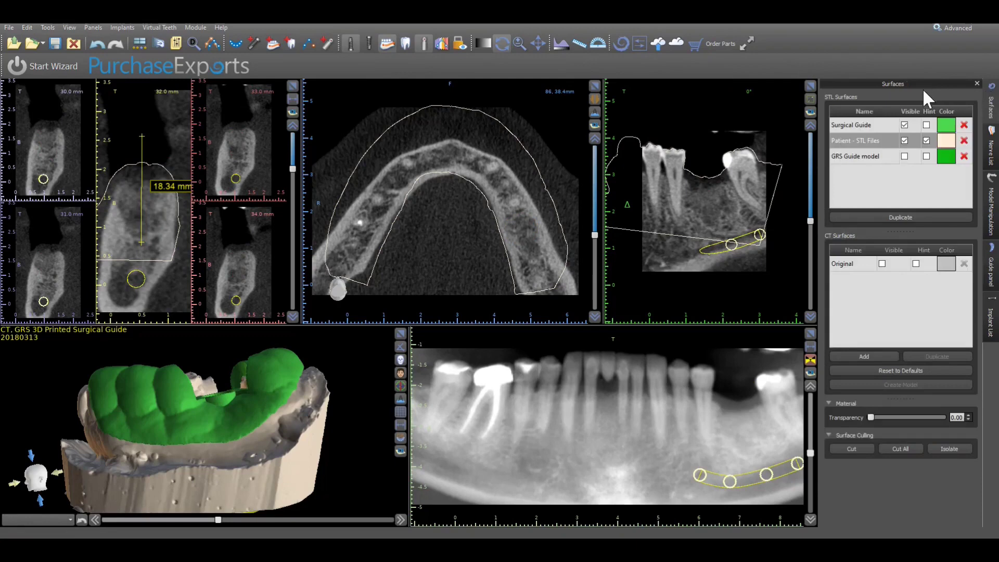
pyautogui.click(904, 141)
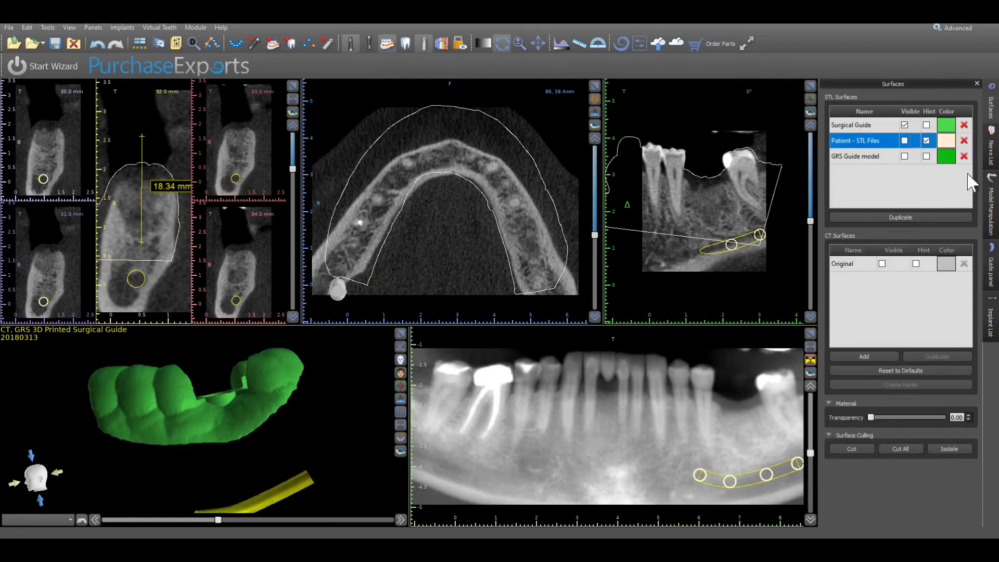
pyautogui.click(993, 164)
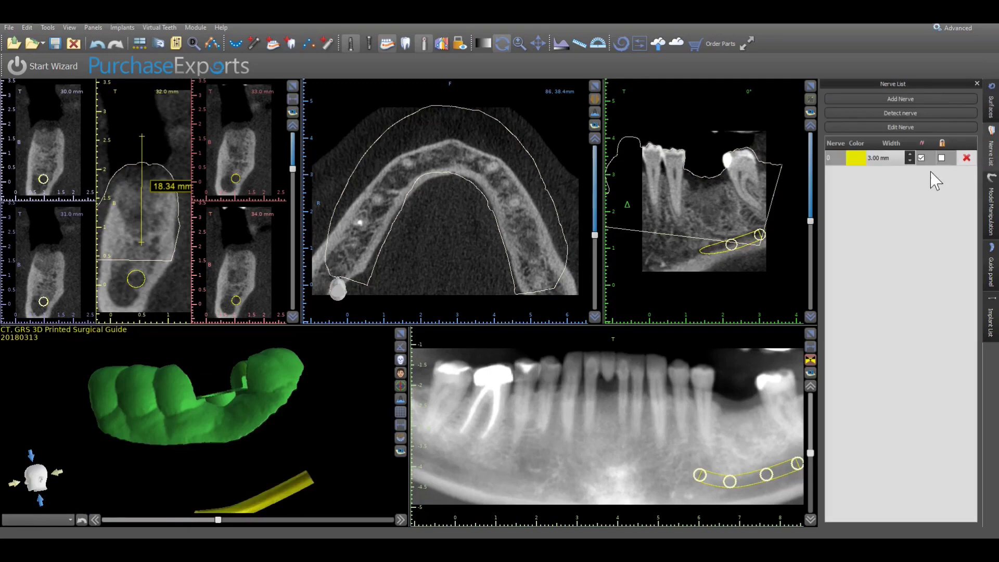
pyautogui.click(922, 158)
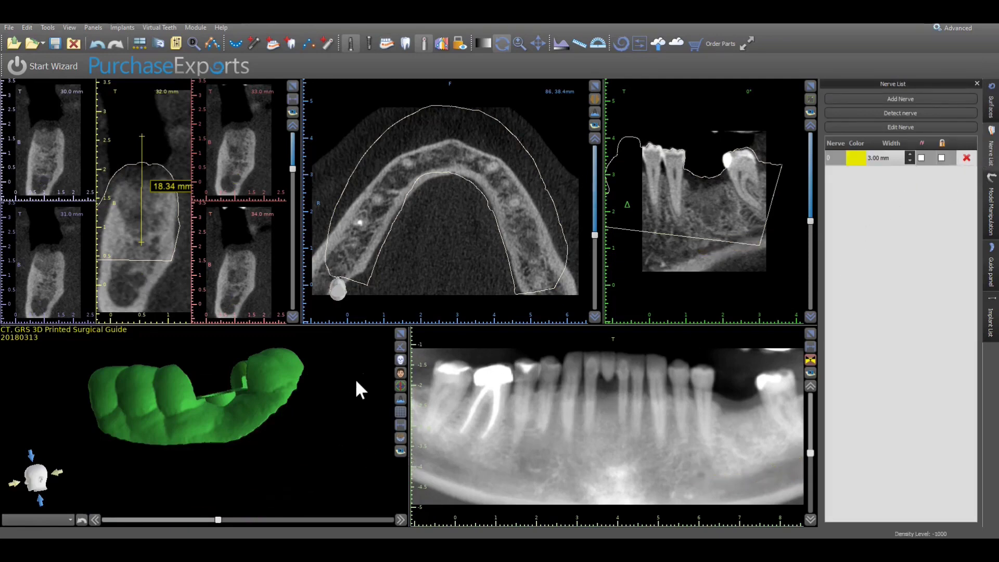
pyautogui.click(401, 333)
pyautogui.moveTo(402, 341); pyautogui.dragTo(246, 404)
pyautogui.moveTo(422, 210); pyautogui.dragTo(622, 328)
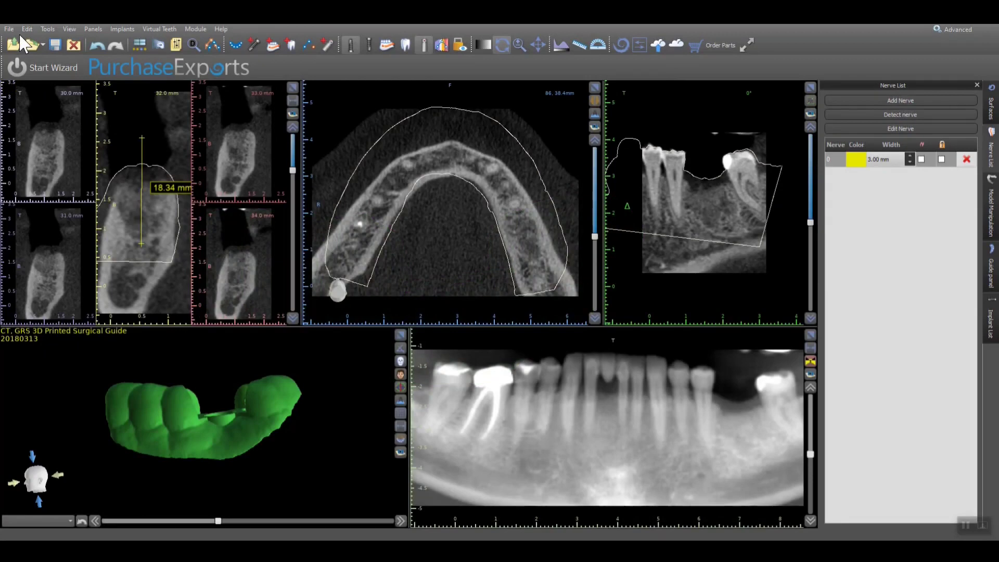
# - Open File > Export Data with only the Surgical Guide surface ticked at Very High quality
pyautogui.click(11, 29)
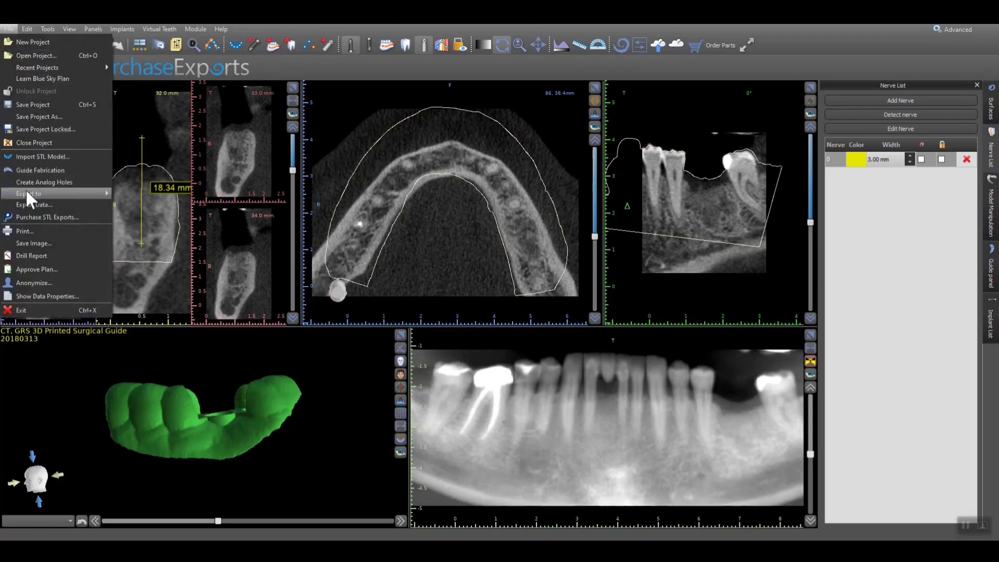
pyautogui.click(26, 203)
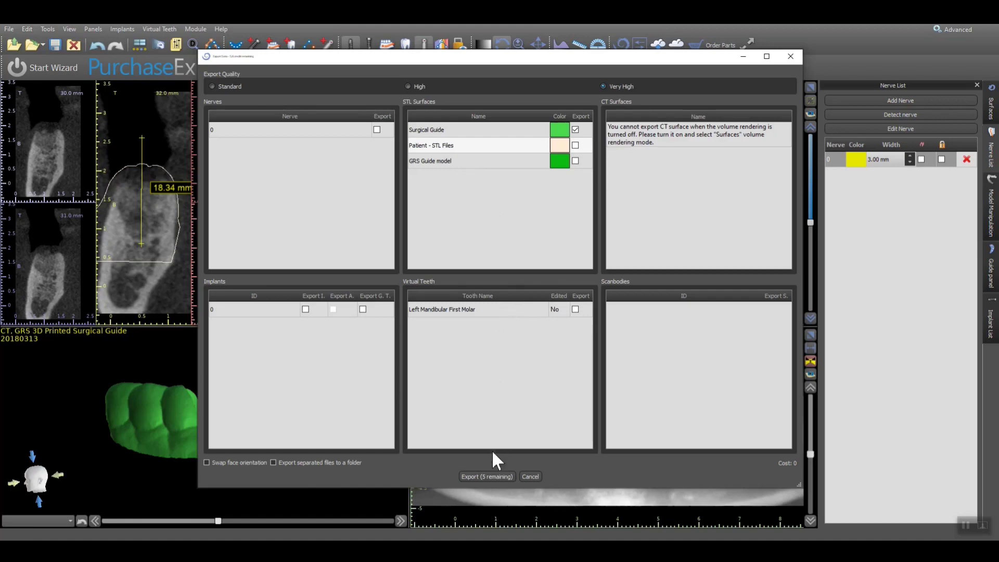
# - Export the surgical guide as 'GRS 3D Printed Surgical Guide.stl'
pyautogui.click(492, 476)
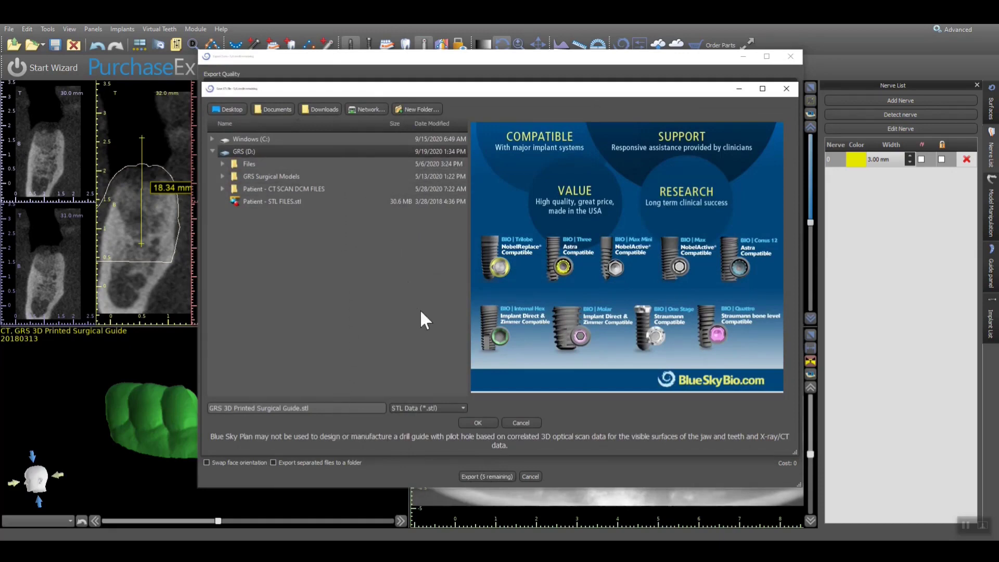
pyautogui.click(476, 419)
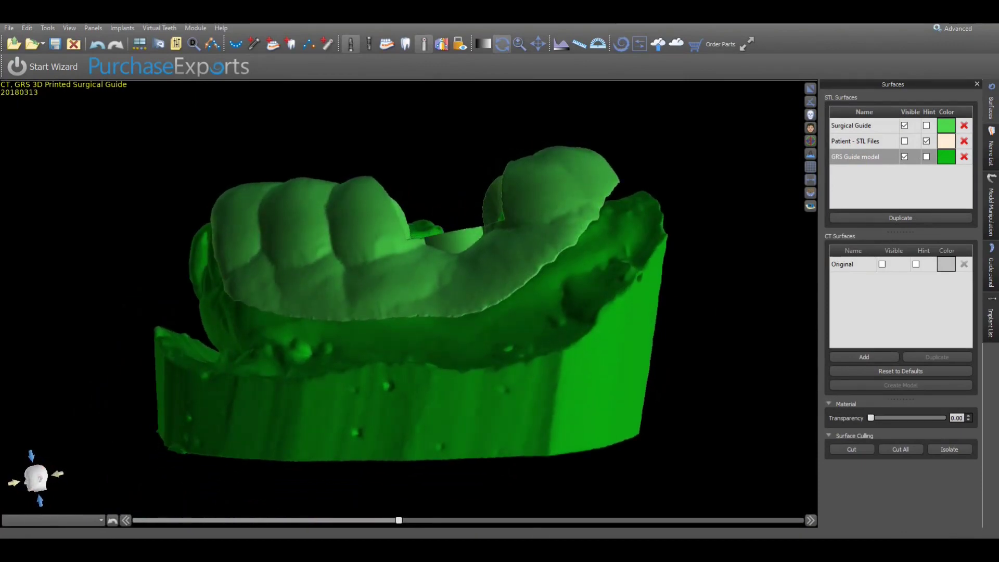
pyautogui.click(905, 157)
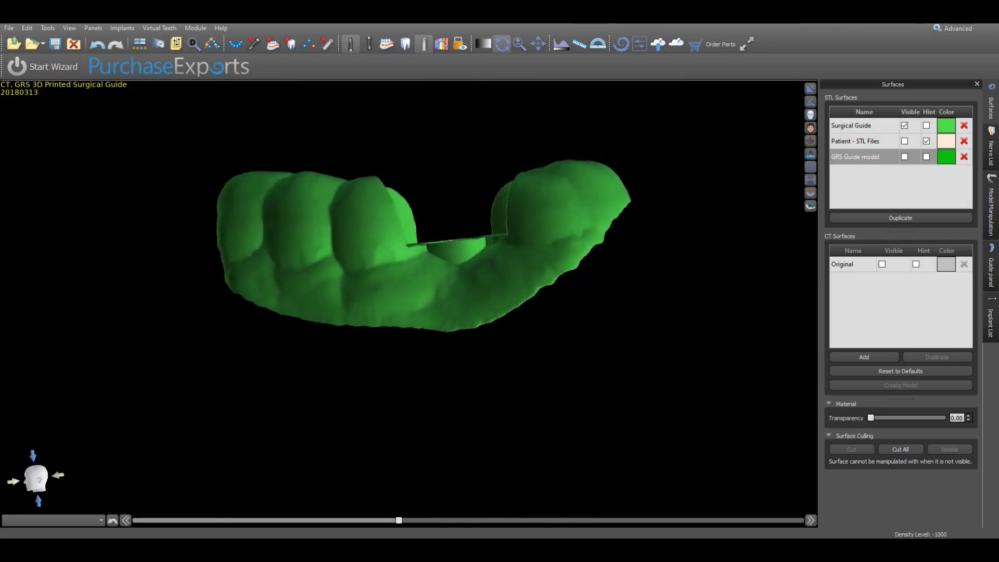
pyautogui.click(905, 156)
pyautogui.click(851, 126)
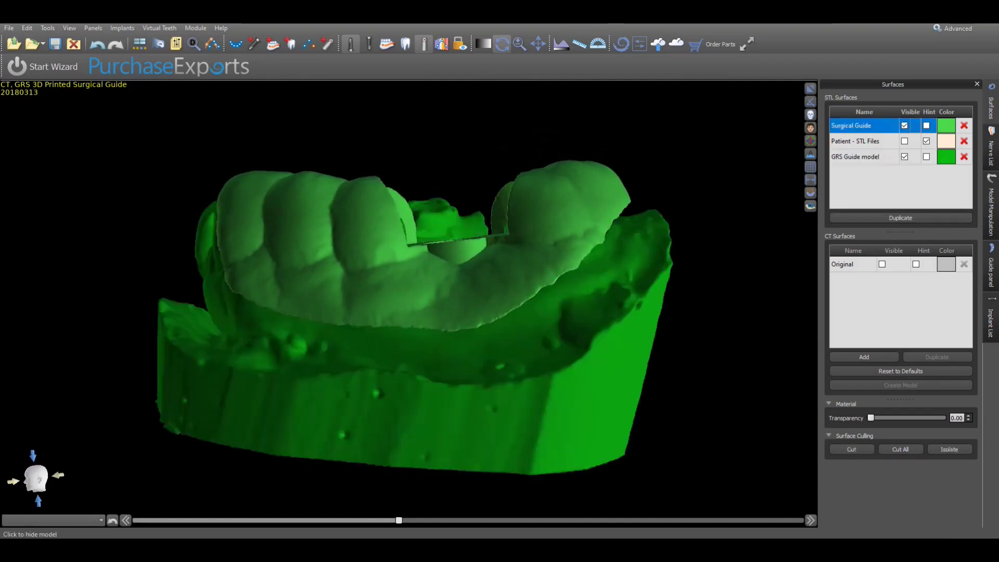
pyautogui.click(904, 125)
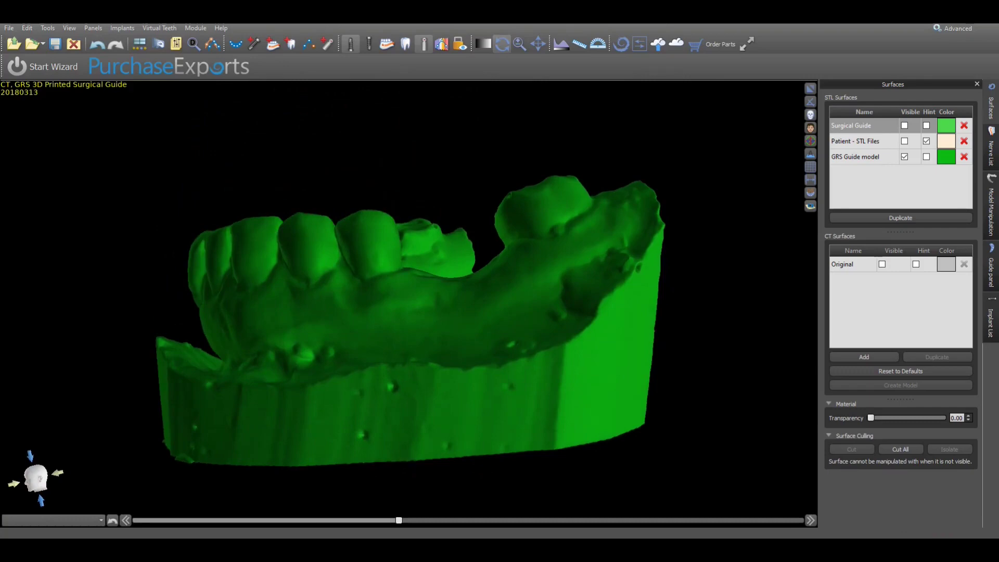
pyautogui.click(905, 125)
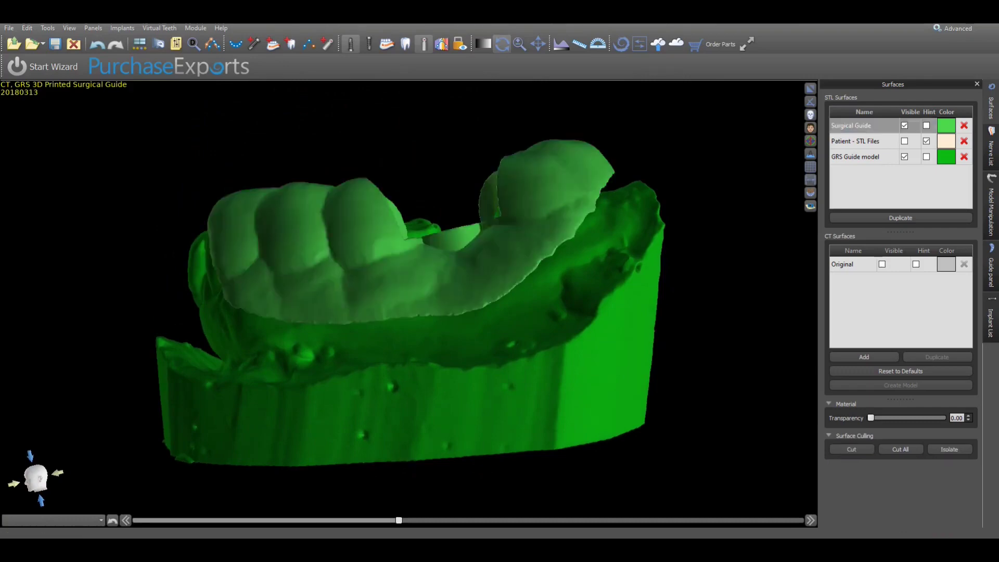